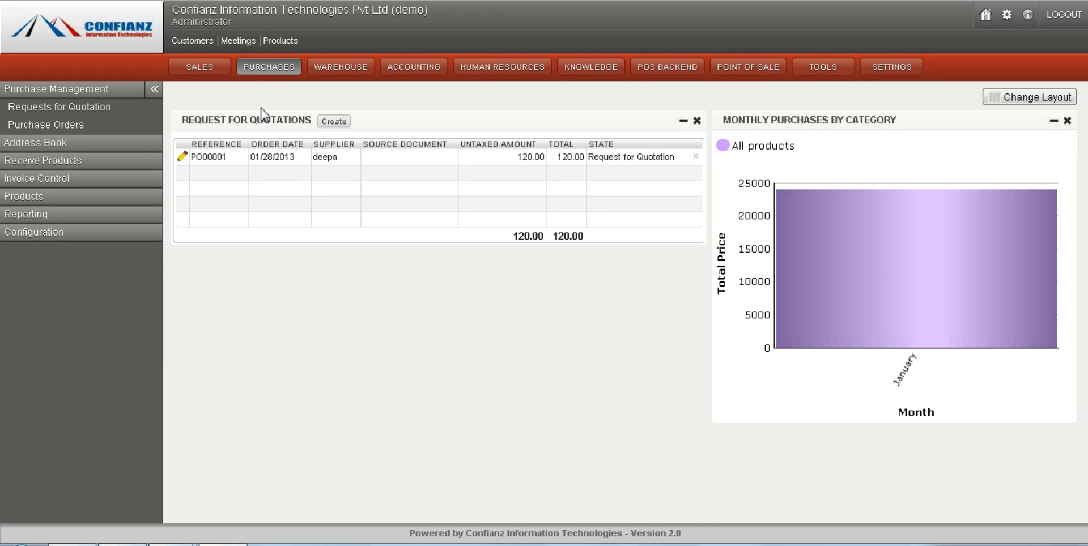
- Open the list of purchase orders and clear its default search filters to list all orders
click(54, 94)
click(52, 93)
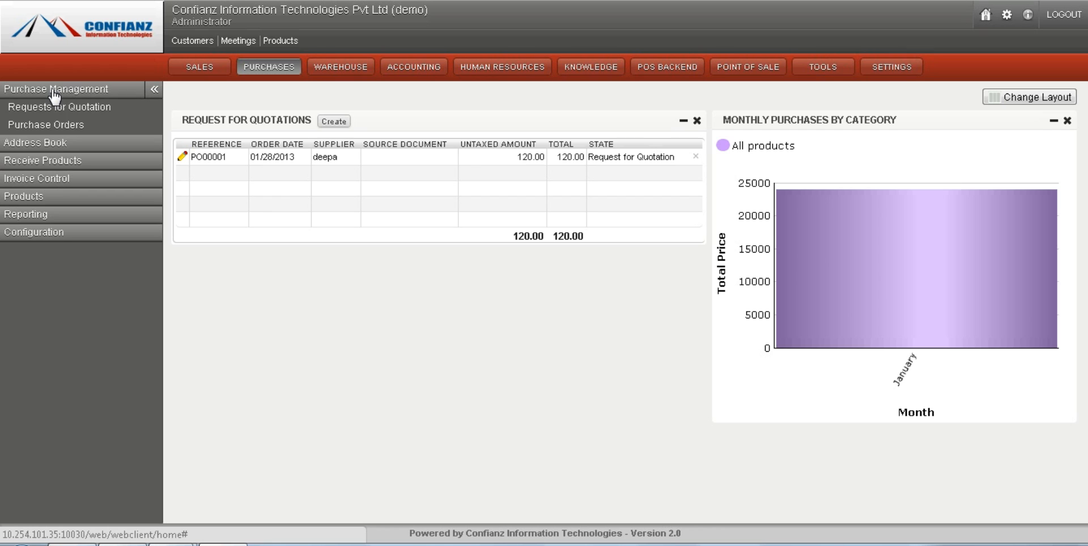
click(54, 130)
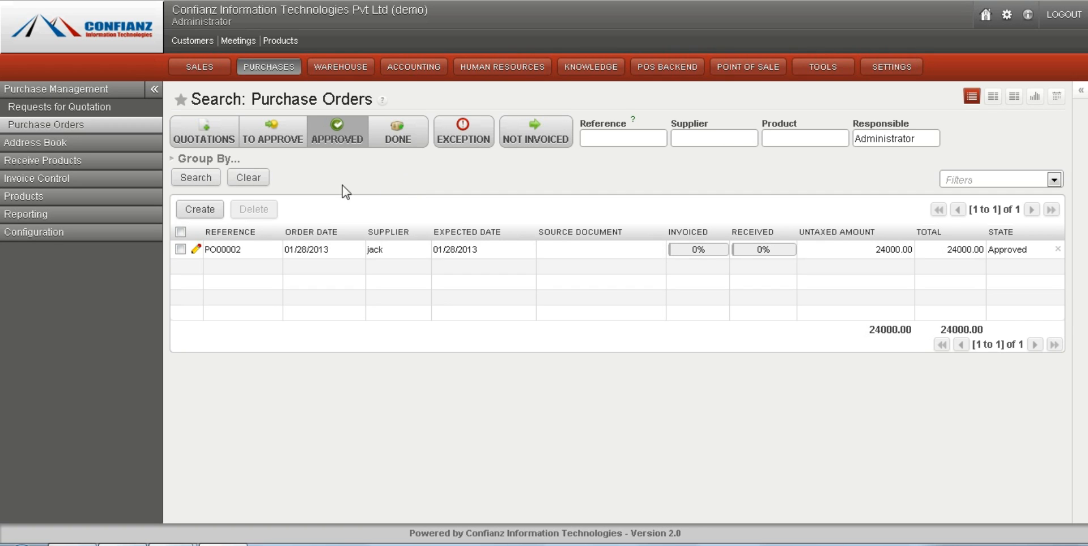
click(254, 181)
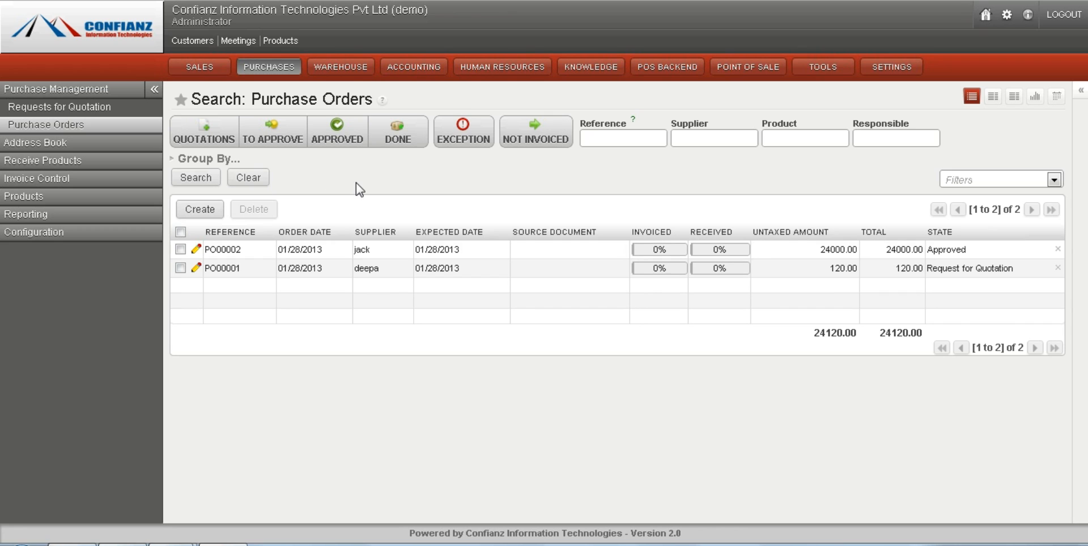
- View only the approved purchase orders, restore the full list and look over the available search fields
click(349, 131)
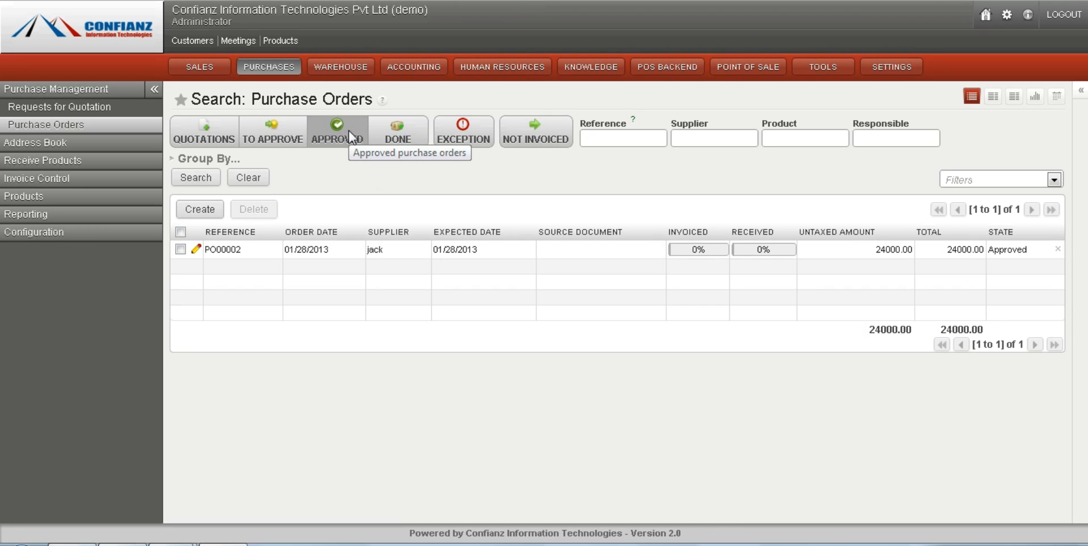
click(349, 130)
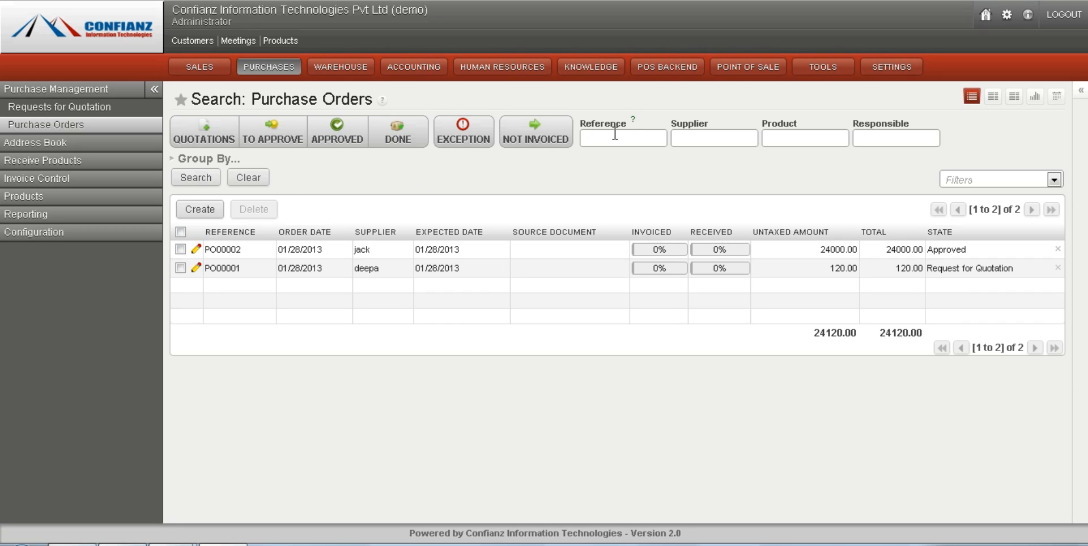
click(634, 138)
click(819, 145)
click(706, 137)
click(617, 166)
- Create a new purchase order, keeping the preset warehouse and leaving the supplier reference empty
click(199, 209)
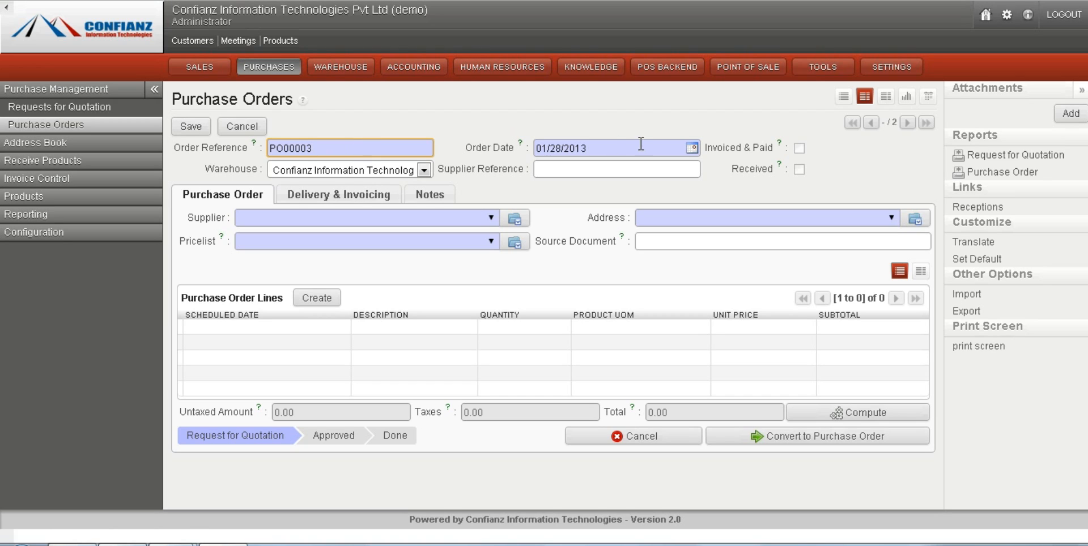
click(574, 170)
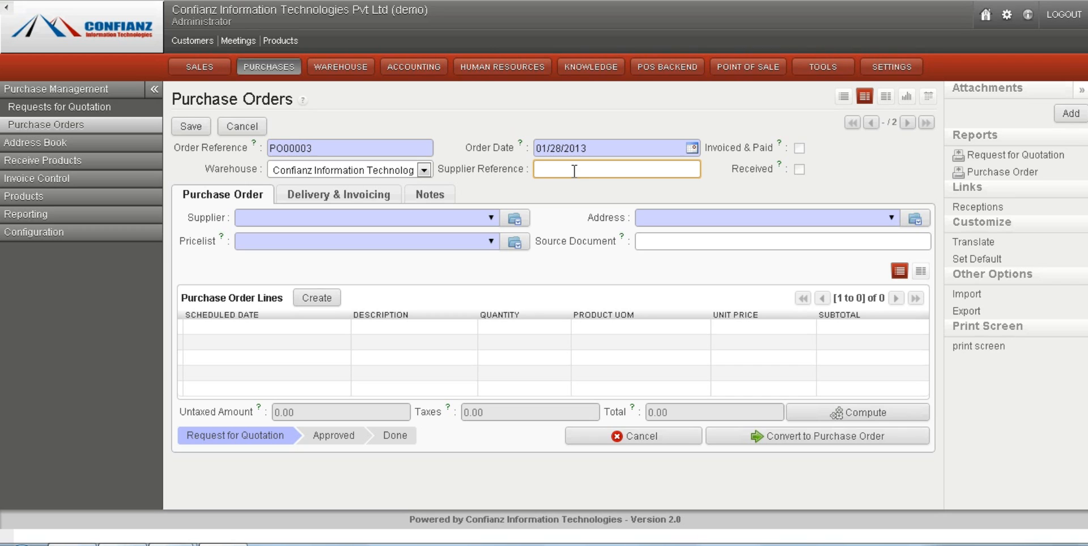
click(424, 172)
click(427, 177)
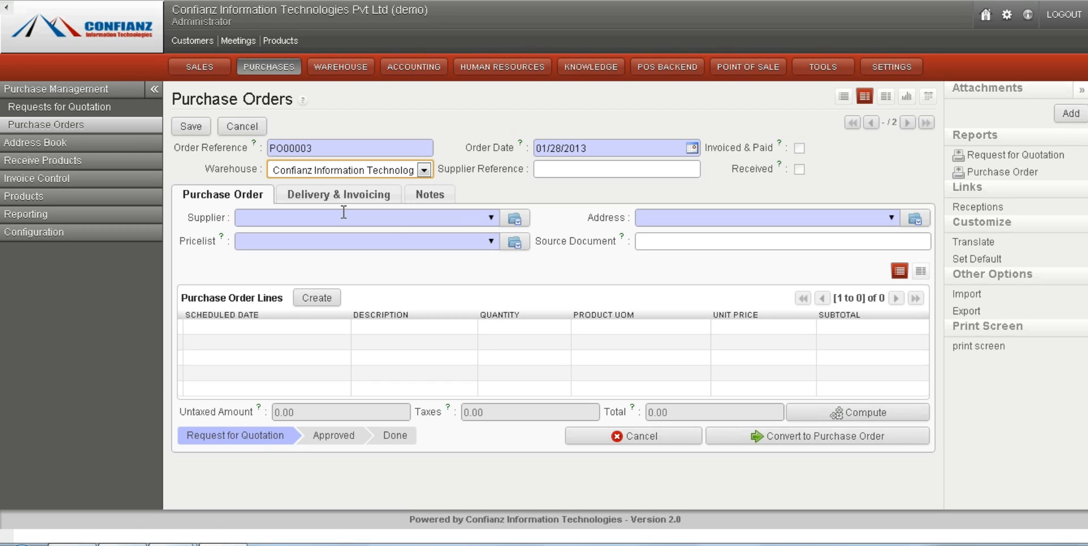
- Start a new supplier record from the order's supplier field, entering the supplier's name and the reference tvn
click(491, 221)
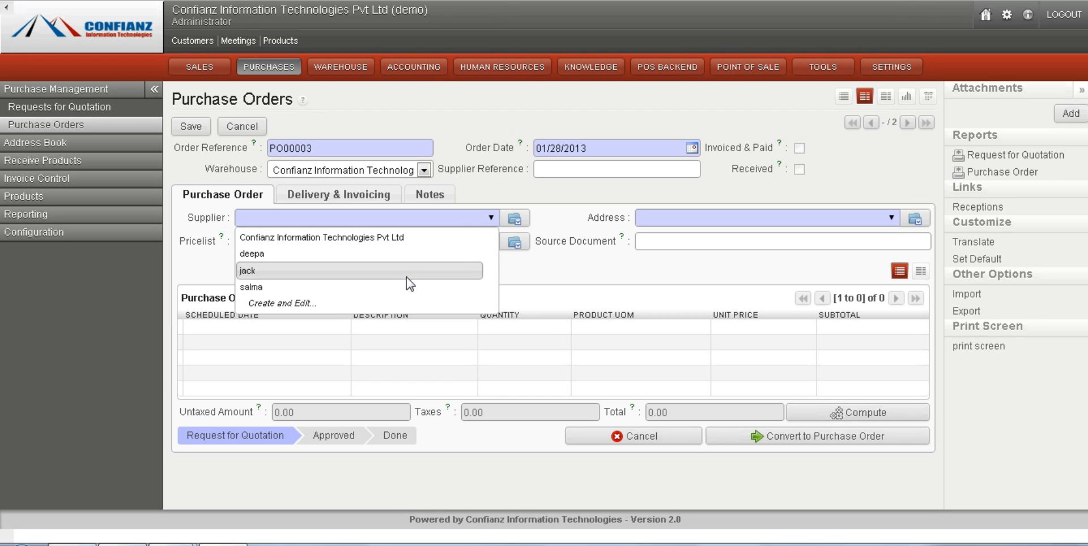
click(378, 302)
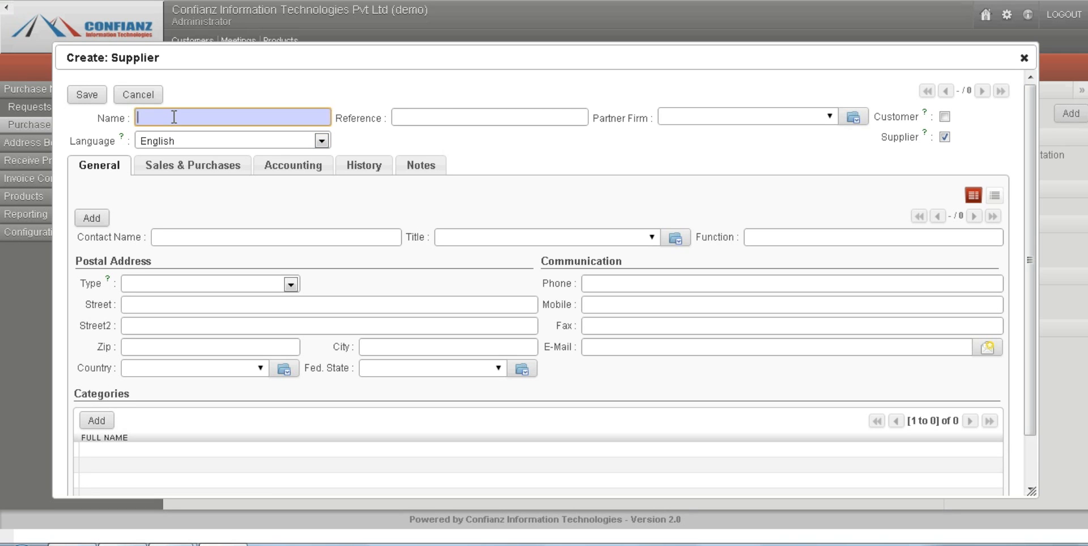
text(tevin)
click(446, 121)
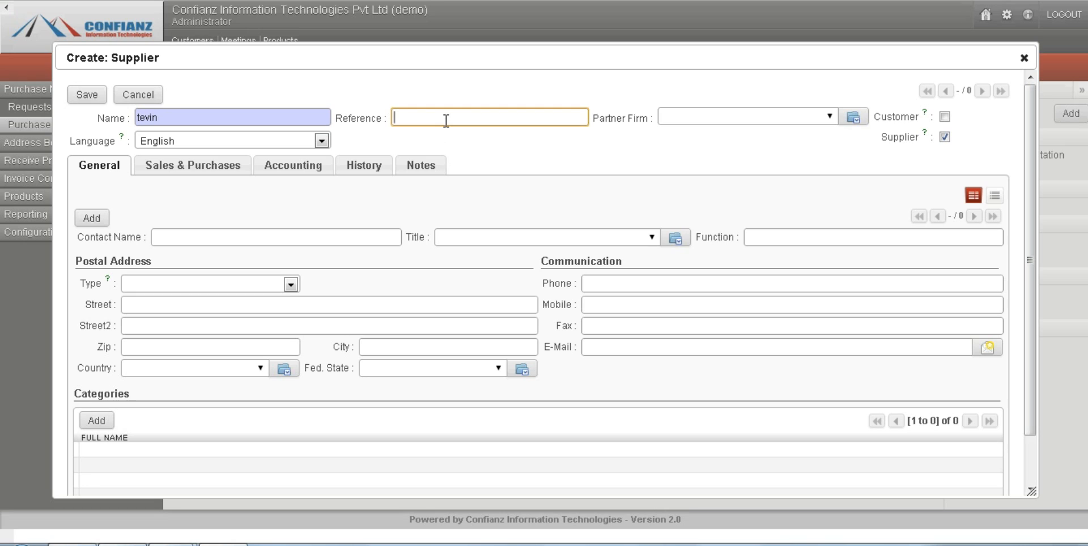
text(tt)
text(vn)
click(948, 138)
click(947, 138)
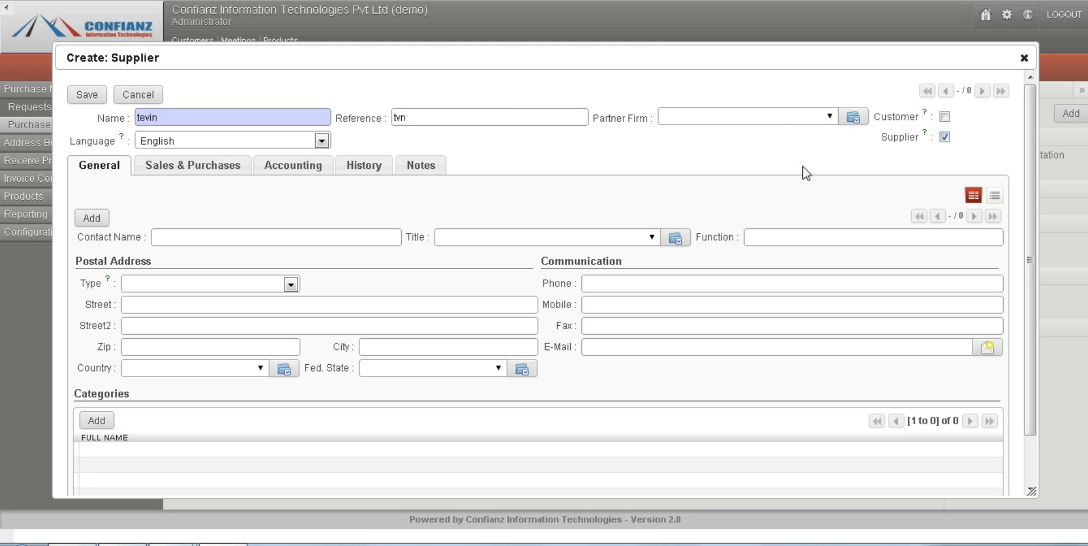
- Enter the supplier's contact name, set the address type to Default and fill in the street
click(261, 238)
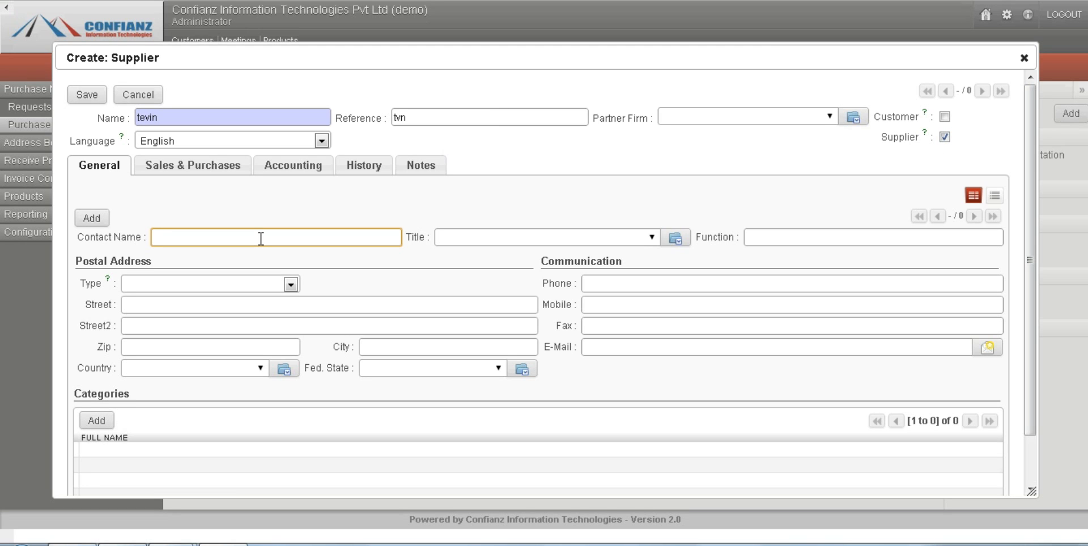
text(tevin)
click(290, 285)
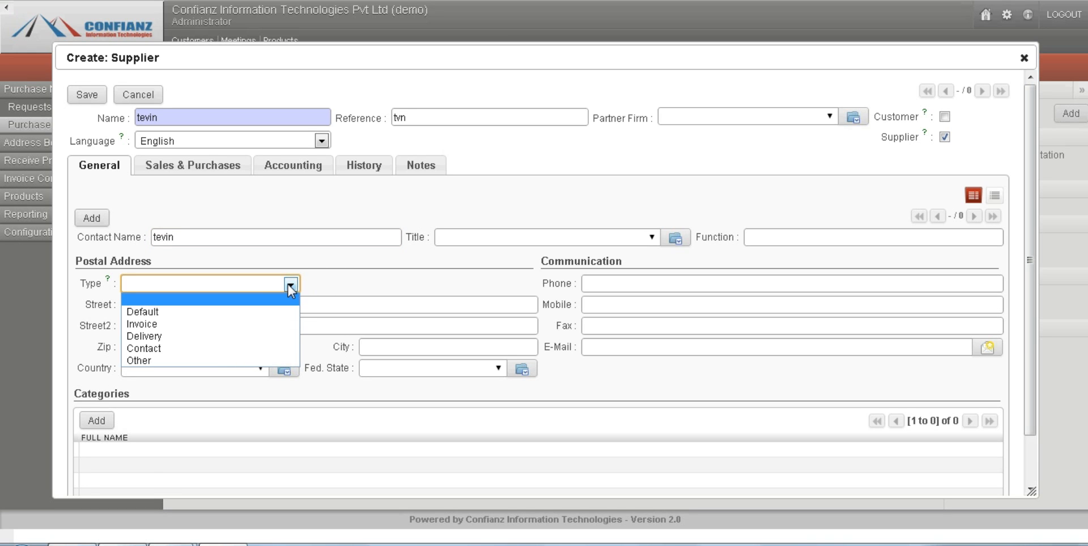
click(226, 311)
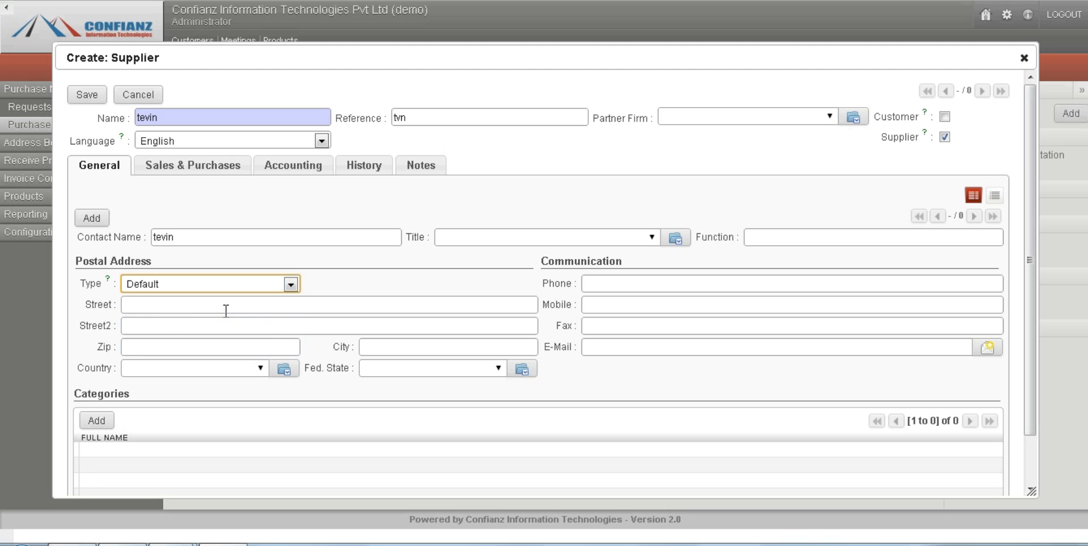
click(226, 310)
text(ernakulam)
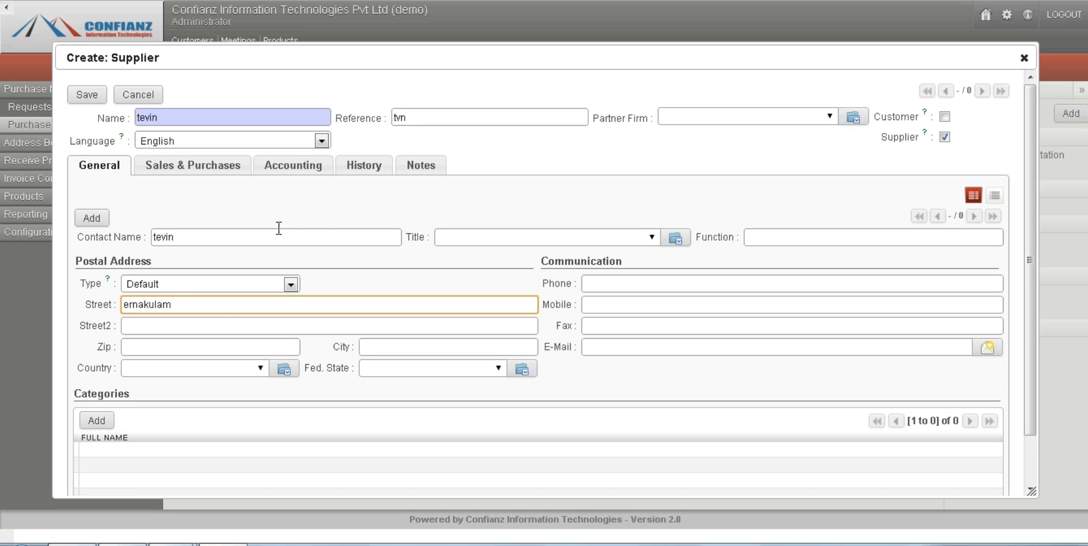
- Check the supplier's sales and purchase properties and save the supplier to the order
click(170, 172)
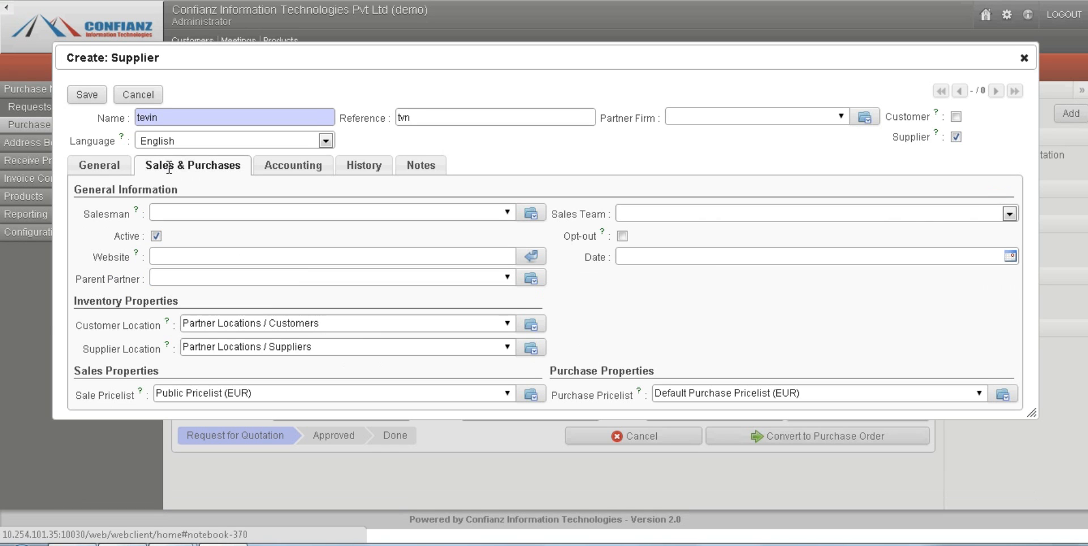
click(106, 168)
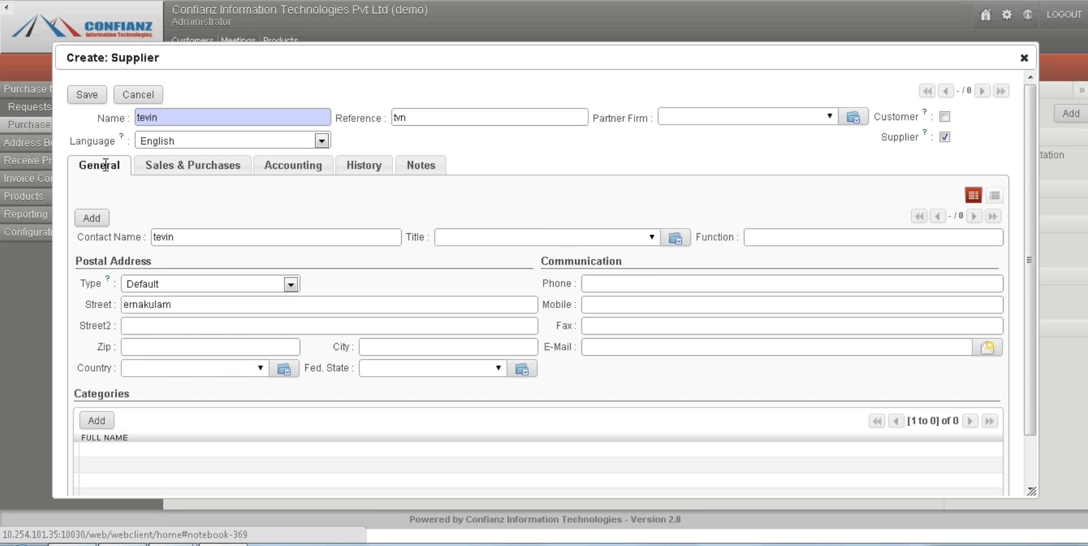
click(87, 96)
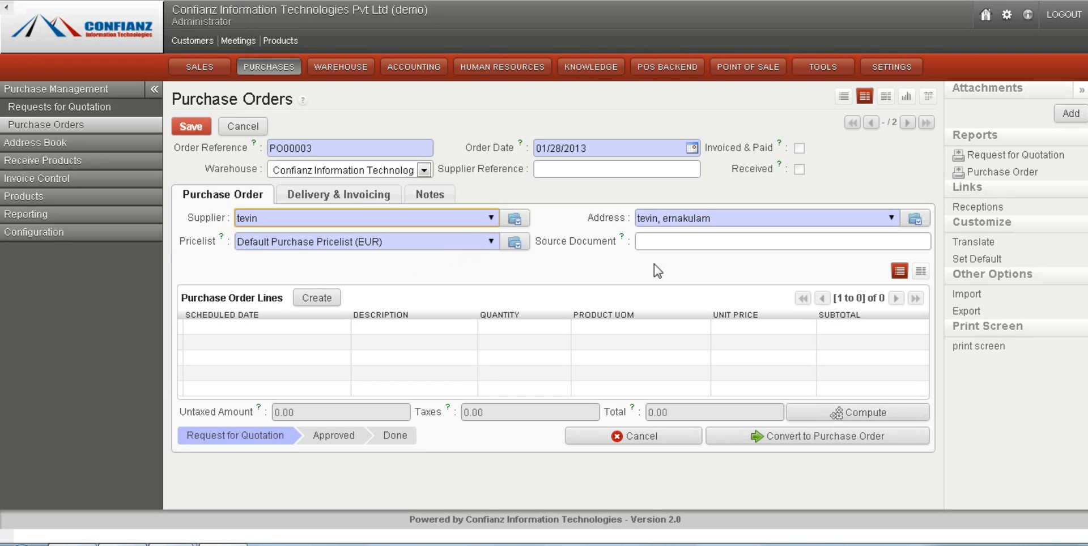
click(687, 243)
click(560, 280)
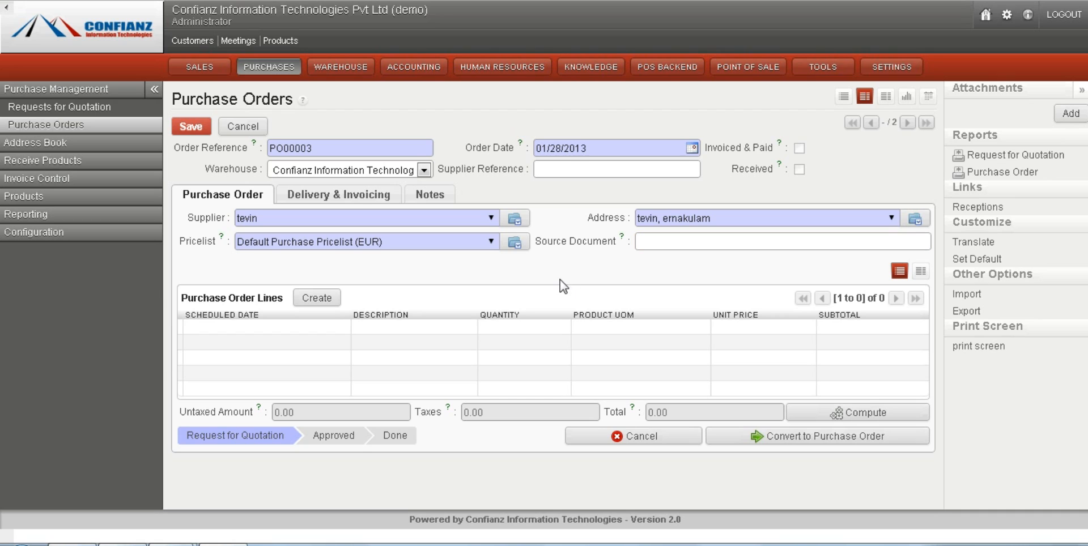
click(685, 241)
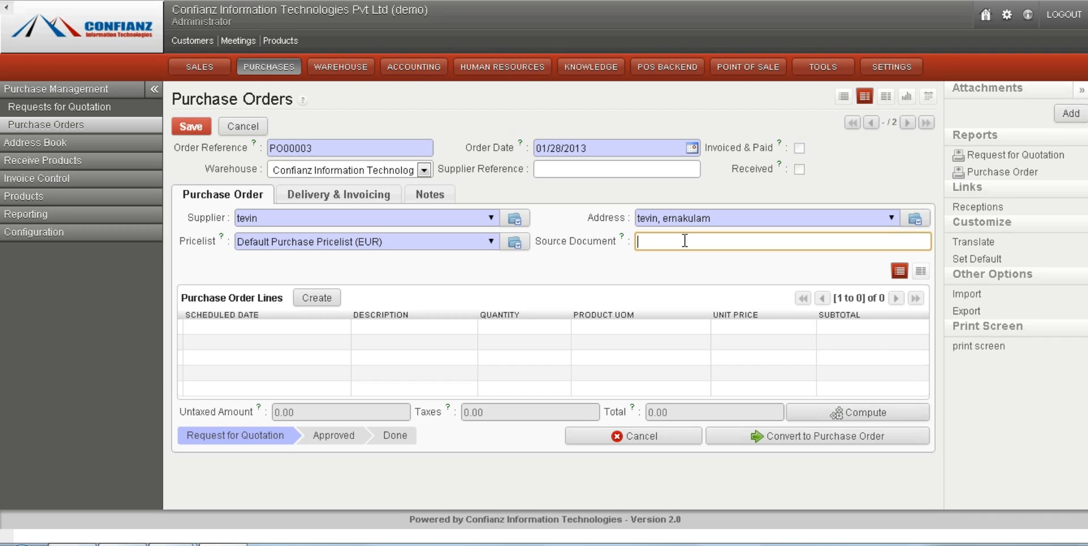
click(354, 274)
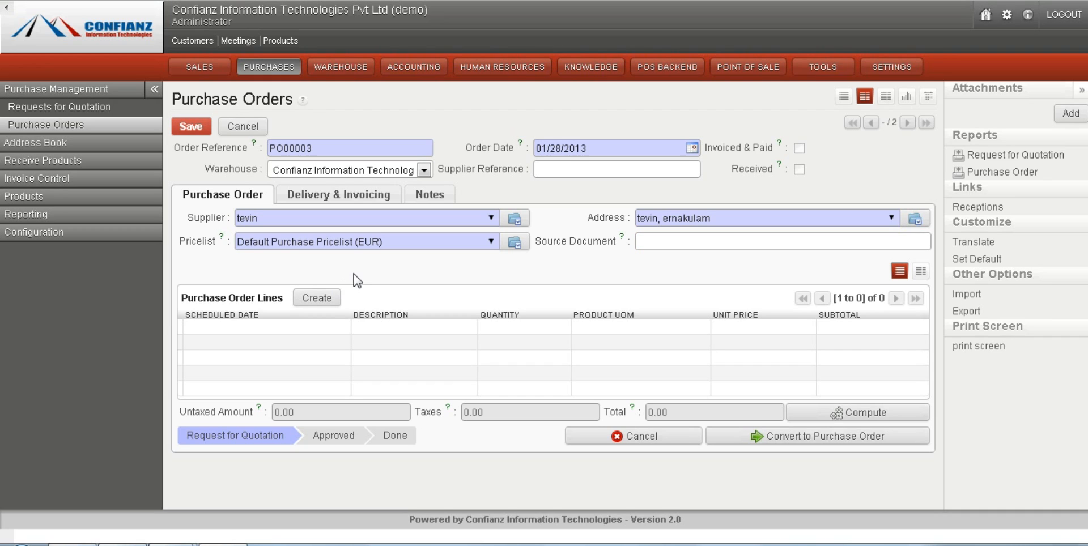
- Add a purchase order line for the product [sp] soap with quantity 20, save it and compute the order totals
click(315, 301)
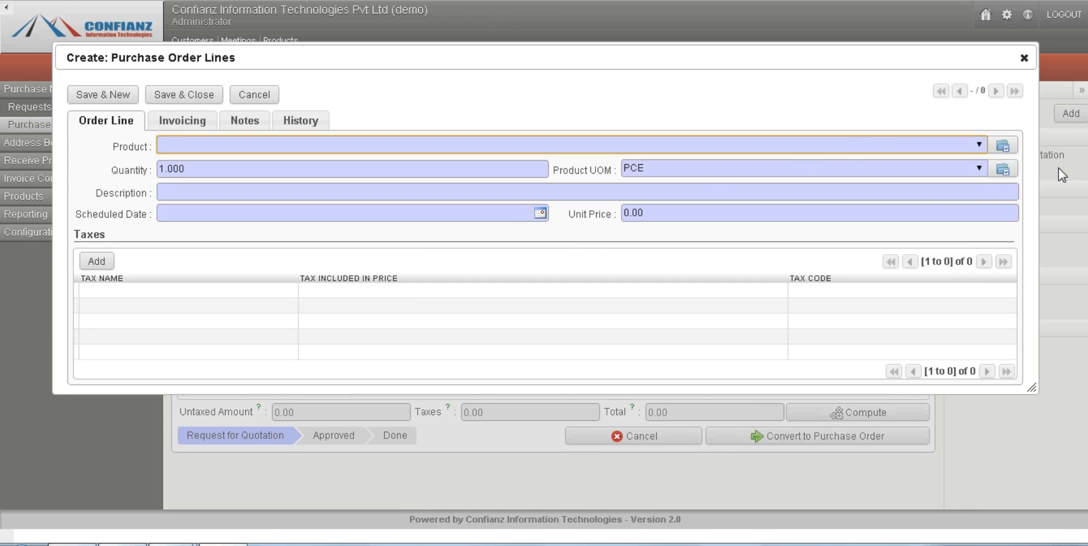
click(980, 146)
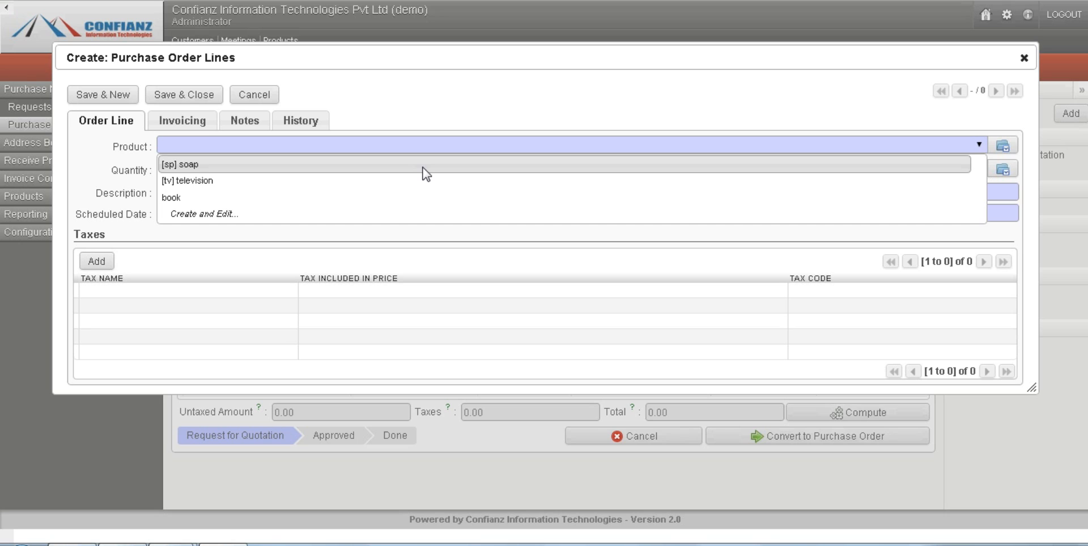
click(423, 168)
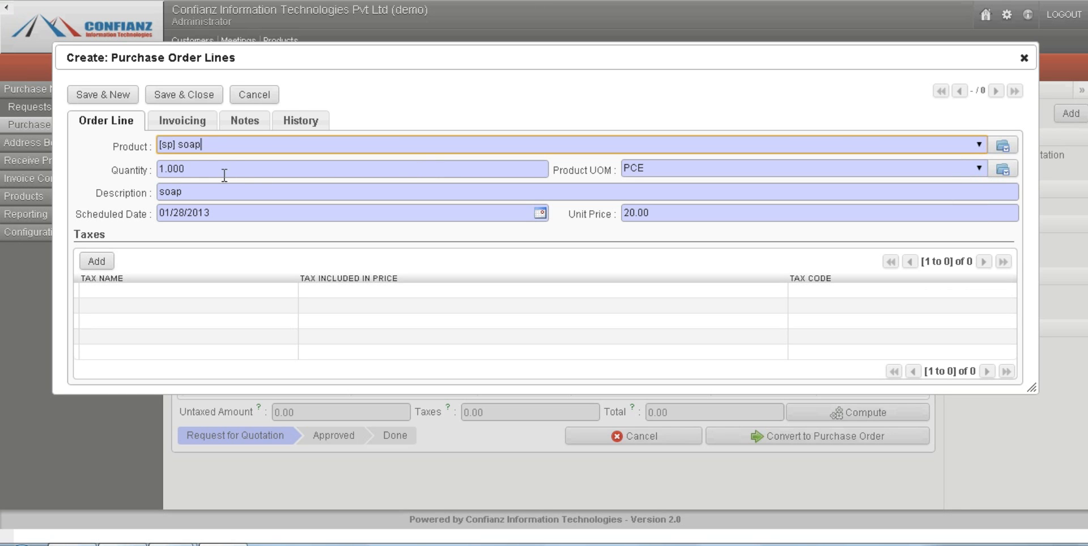
drag(223, 175, 110, 171)
text(2)
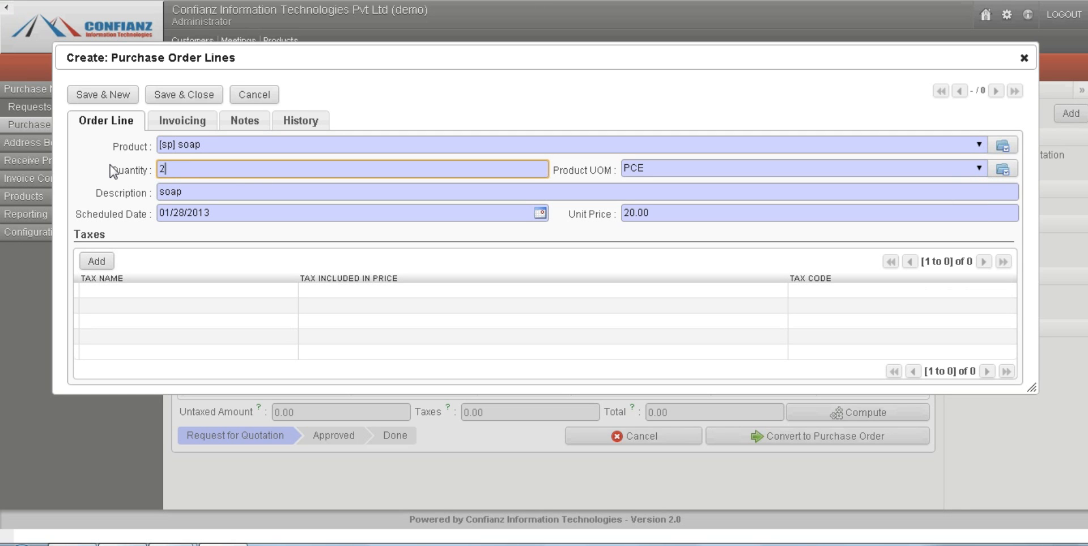
text(0)
click(163, 125)
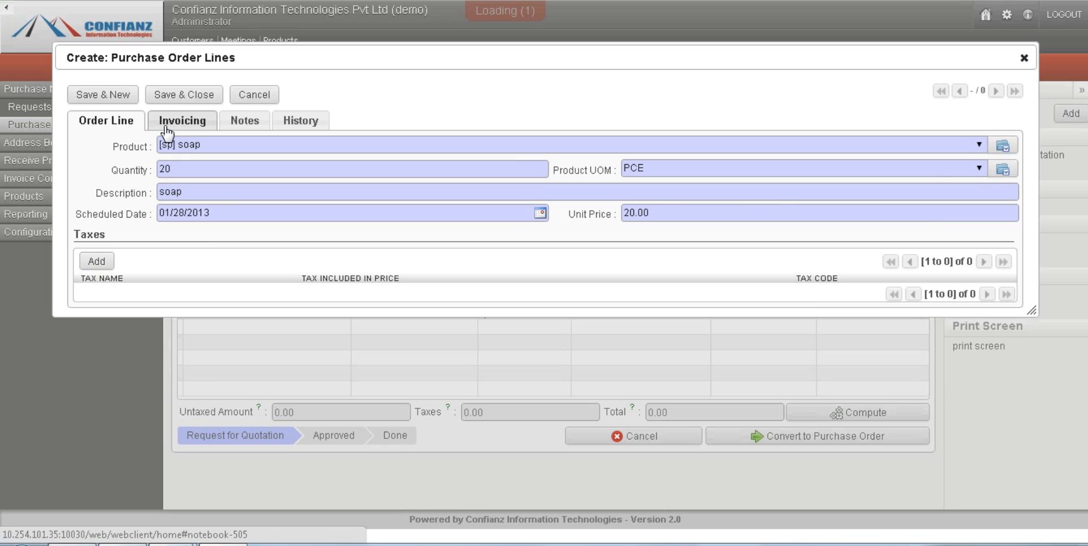
click(247, 122)
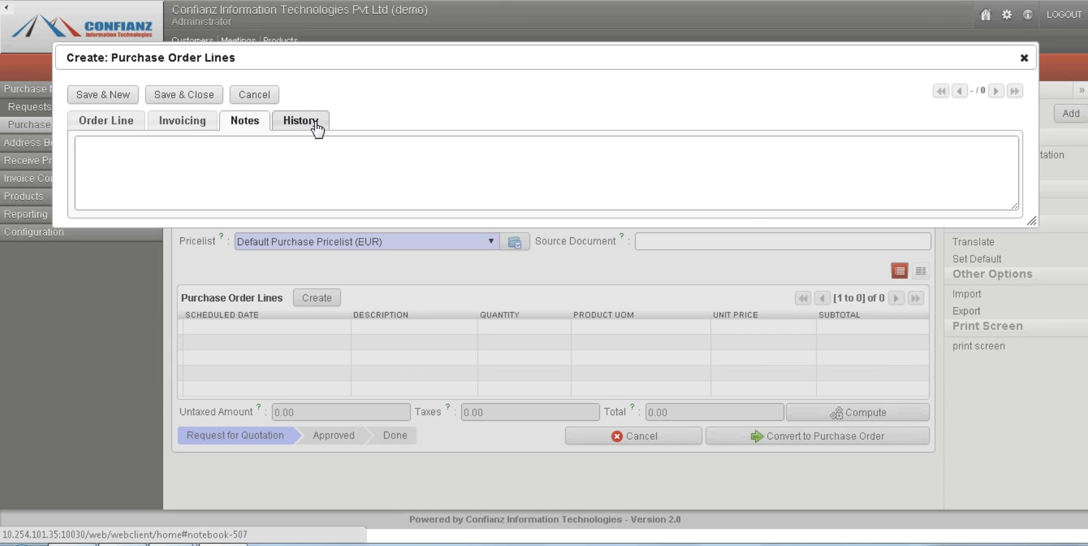
click(313, 121)
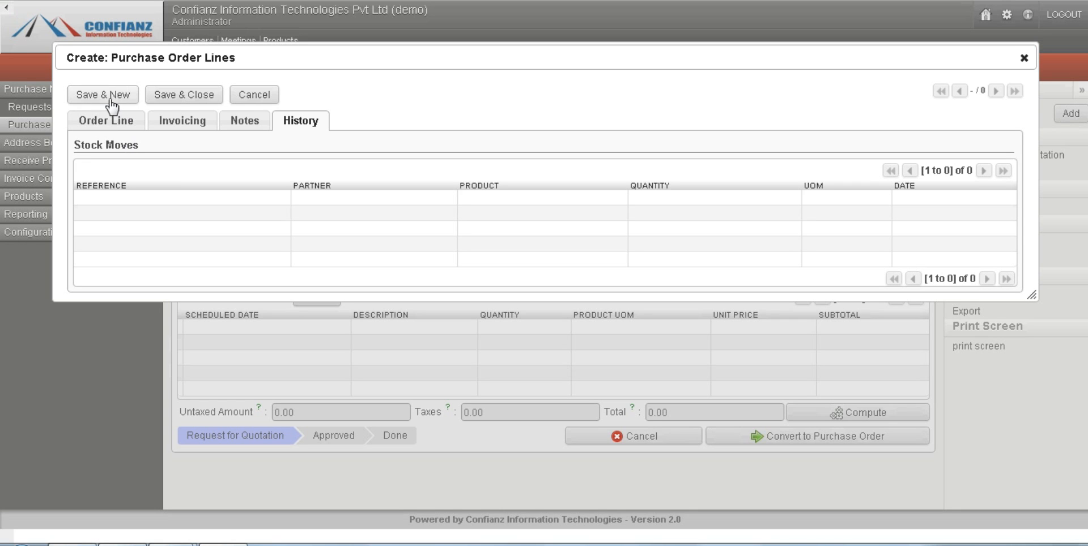
click(168, 96)
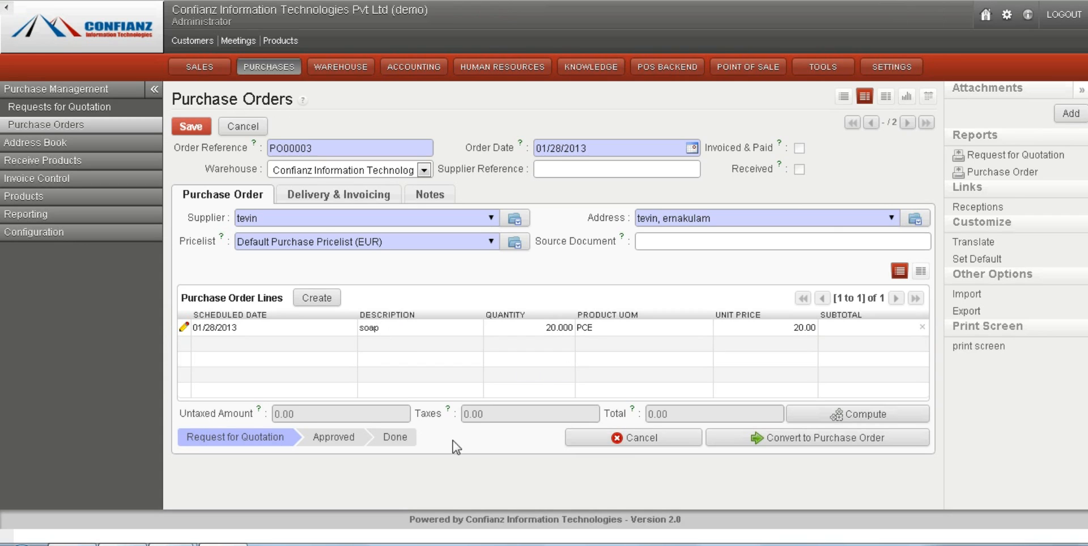
click(874, 421)
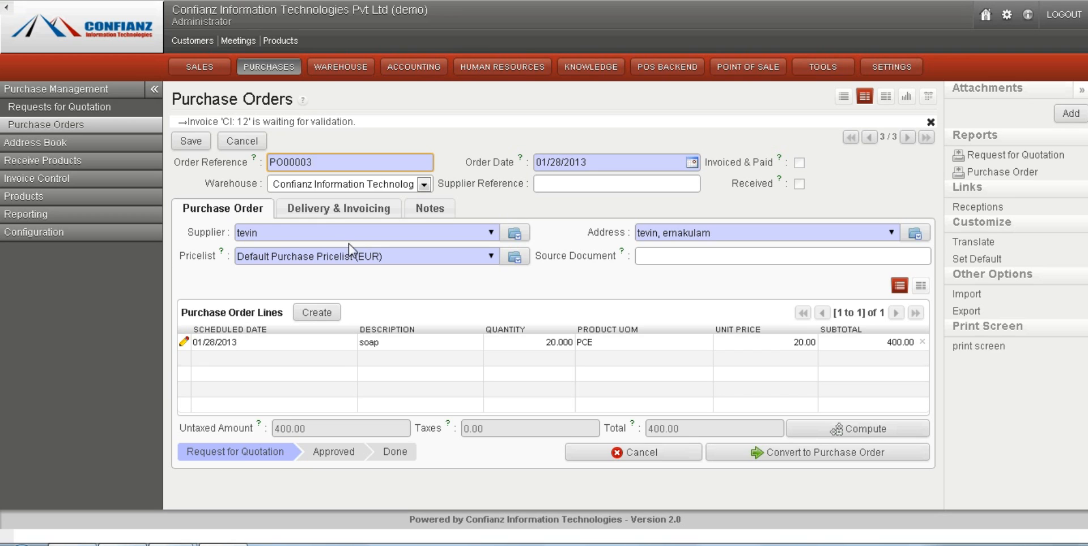
- Review the order's delivery, invoicing control and notes settings, and convert the request for quotation to a purchase order
click(330, 206)
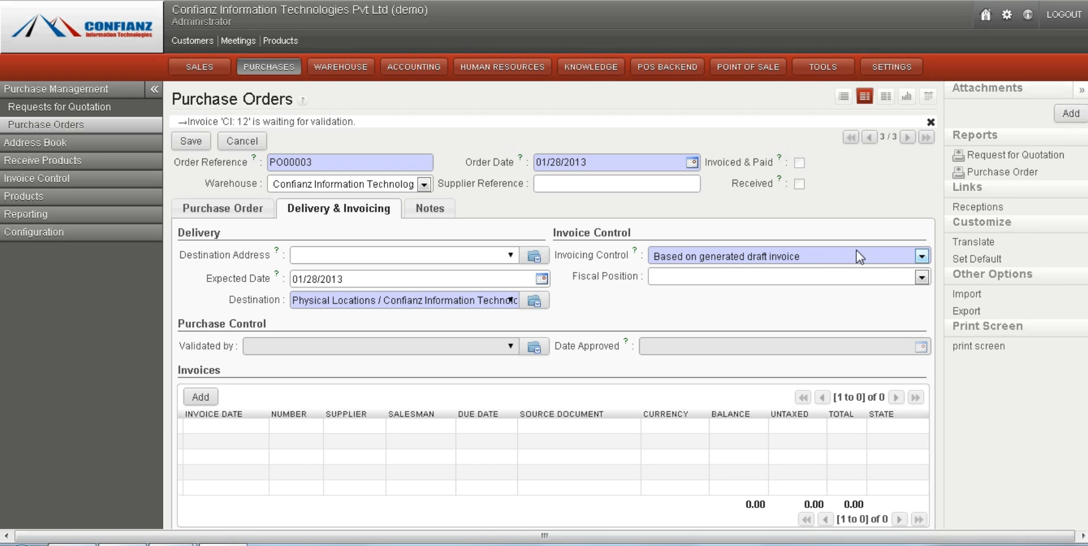
click(878, 261)
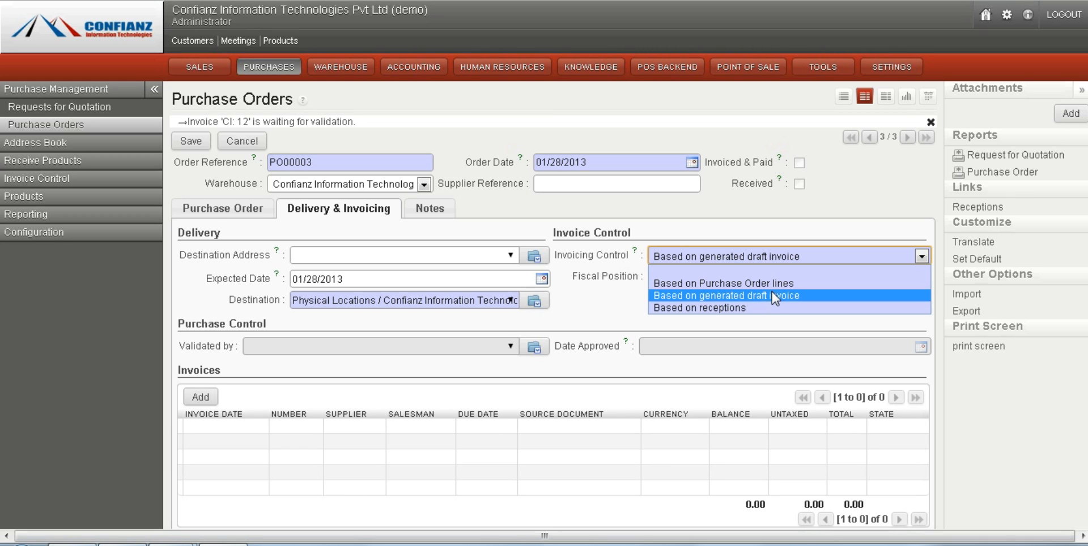
click(800, 256)
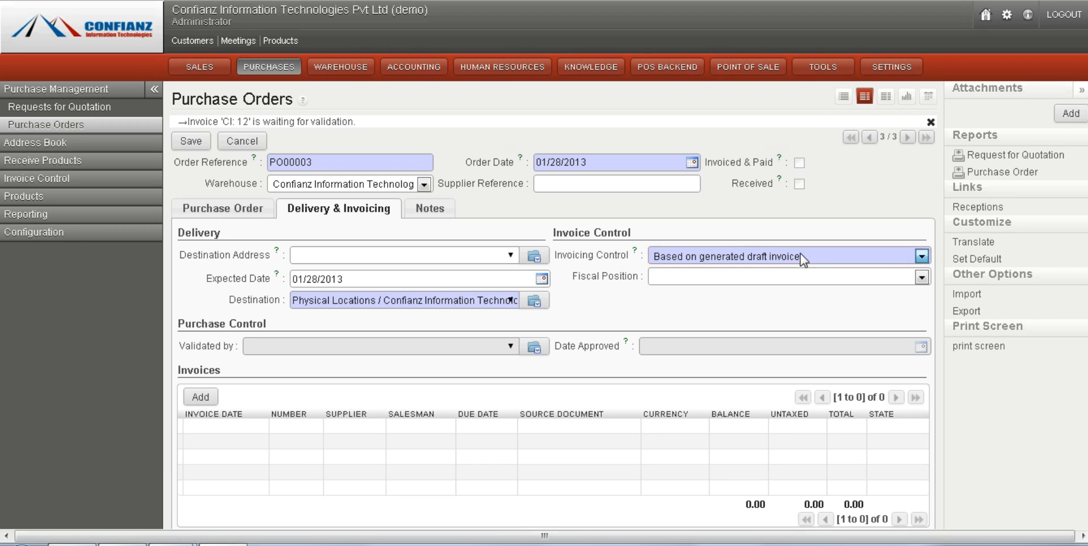
click(418, 211)
click(246, 215)
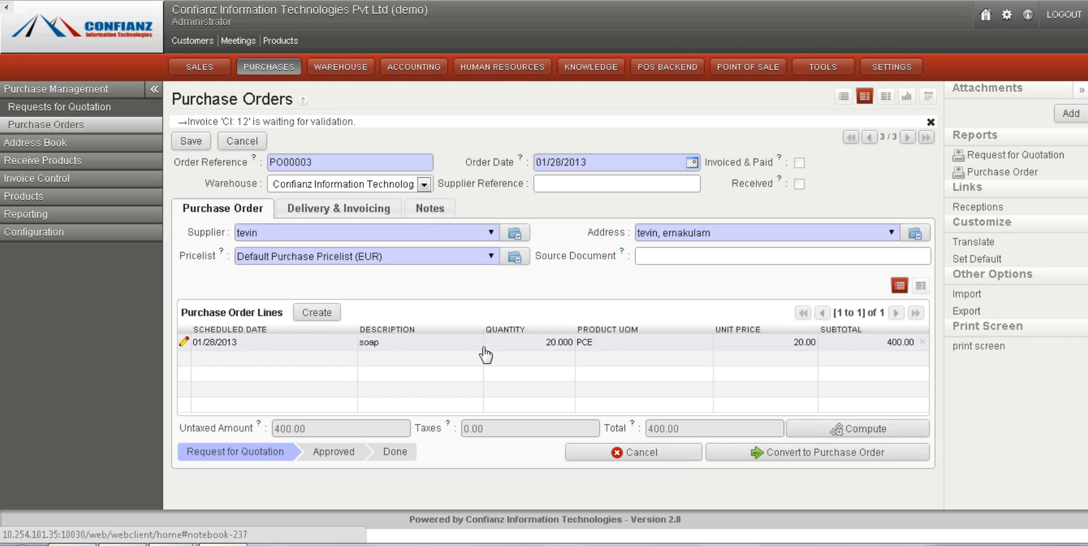
click(800, 453)
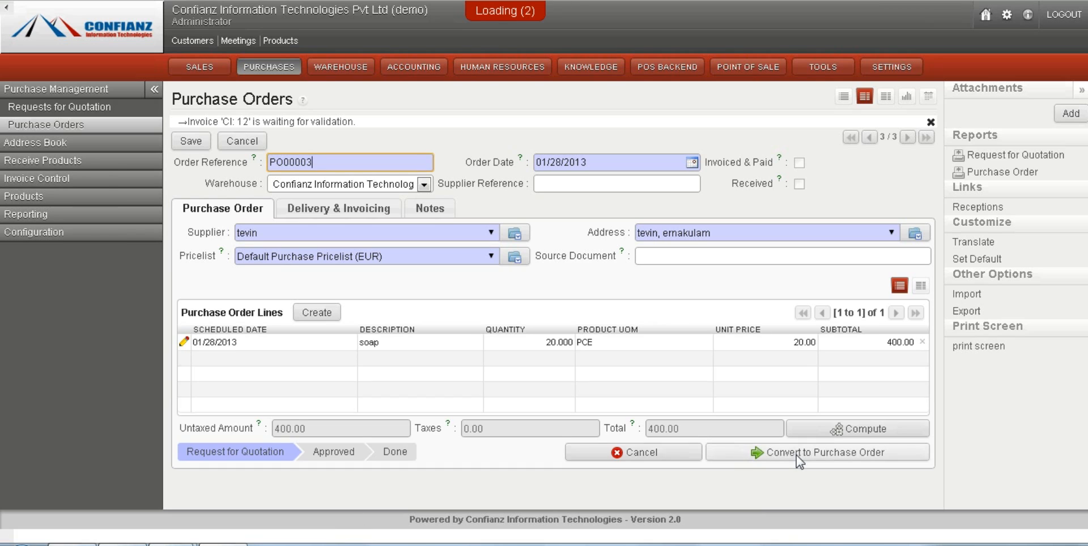